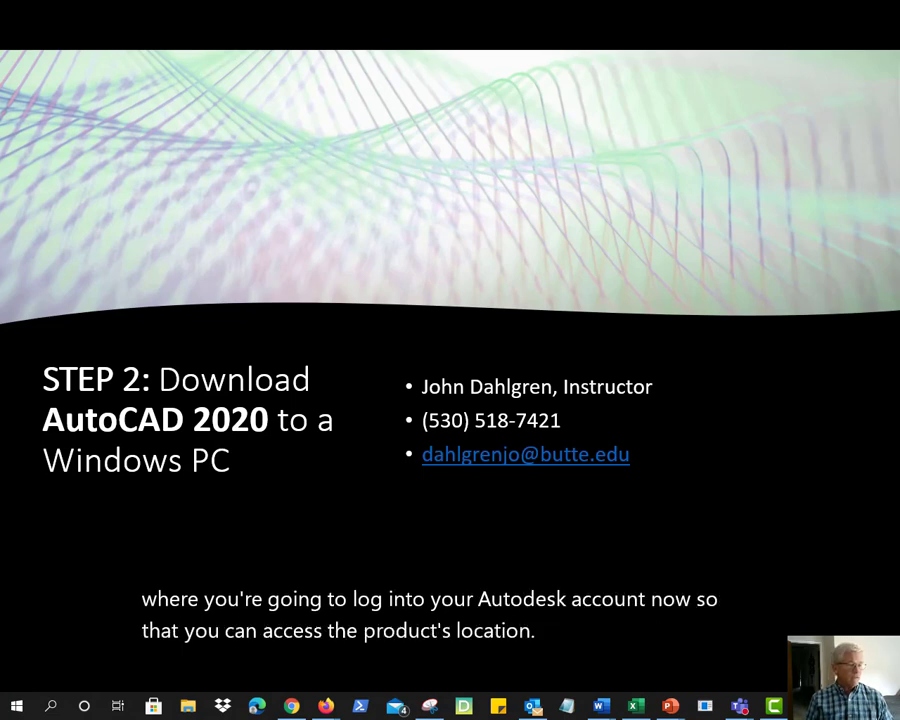
key(alt+Tab)
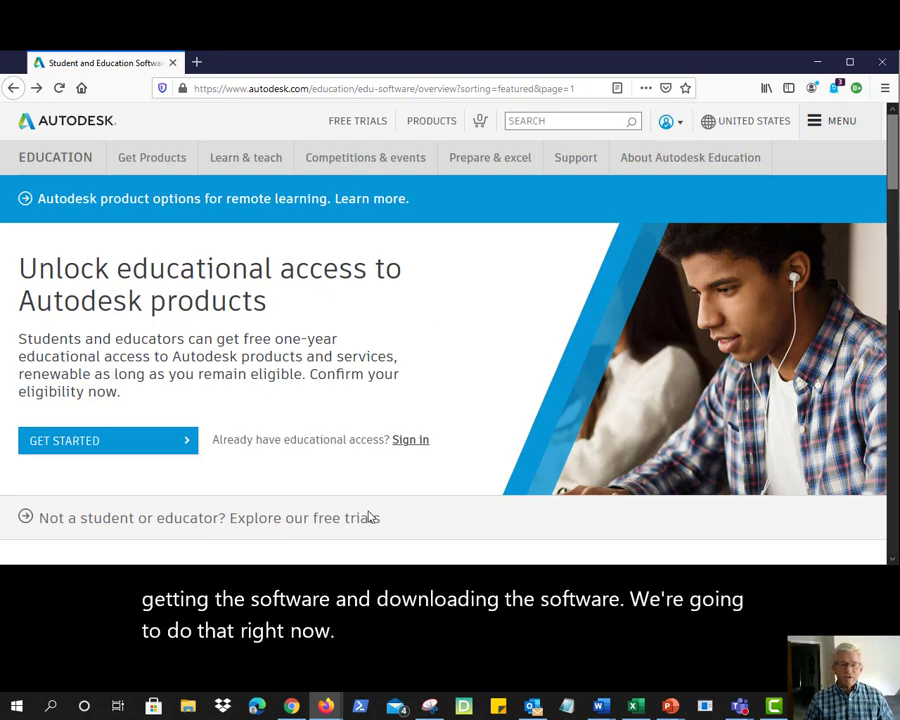
Sign in with the account email and password, ticking Stay signed in
click(404, 443)
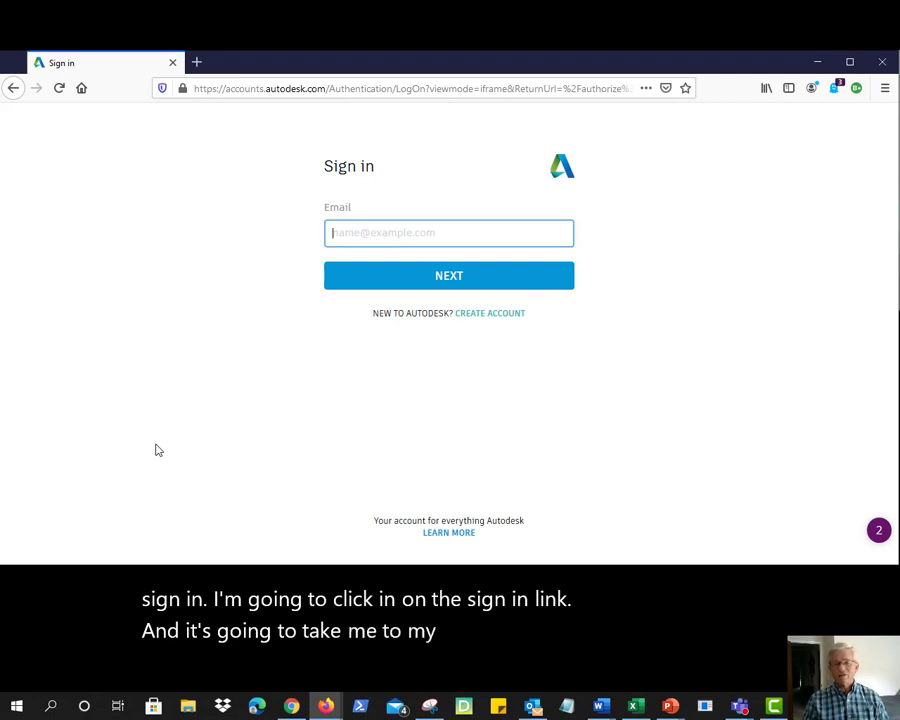
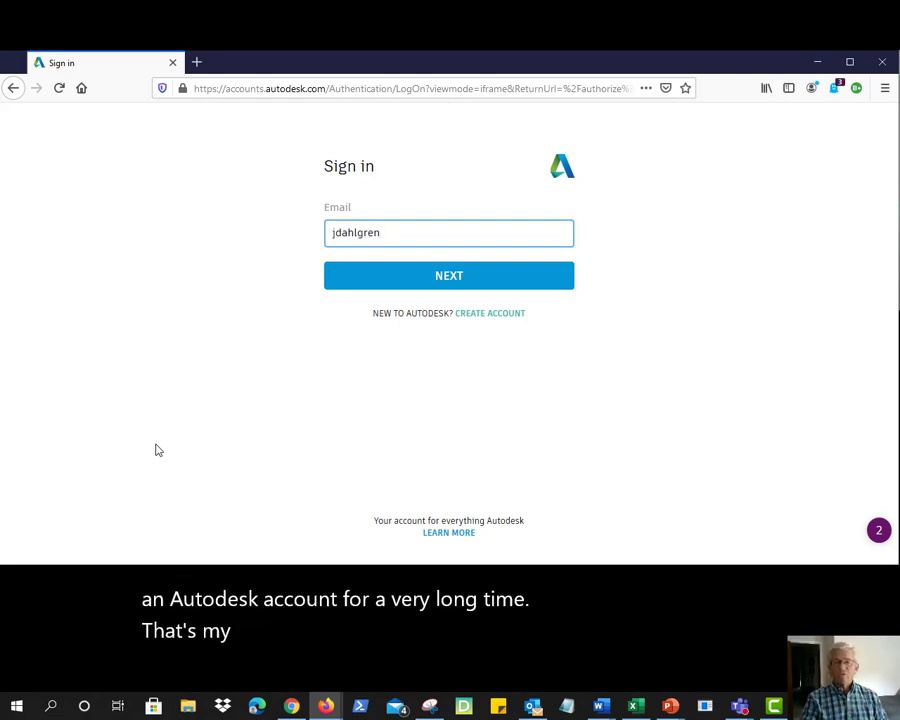
click(445, 279)
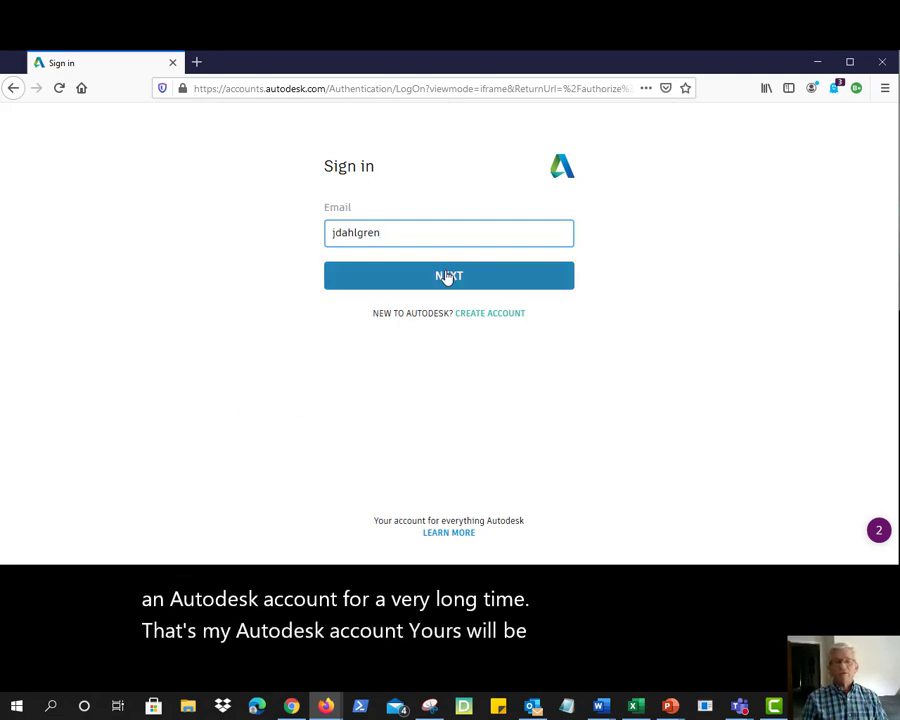
mouse_move(445, 705)
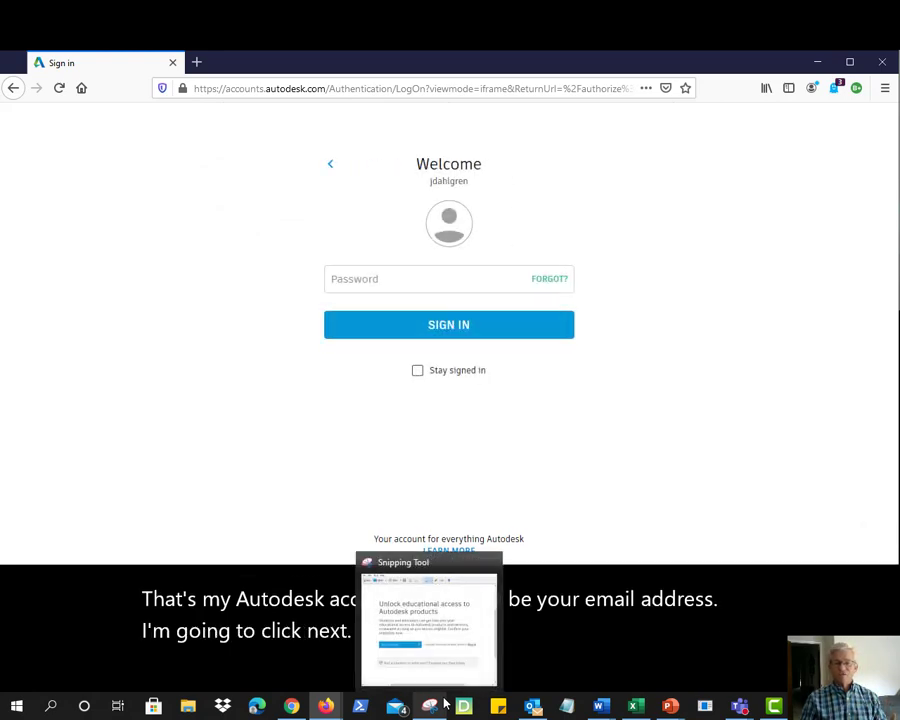
click(336, 279)
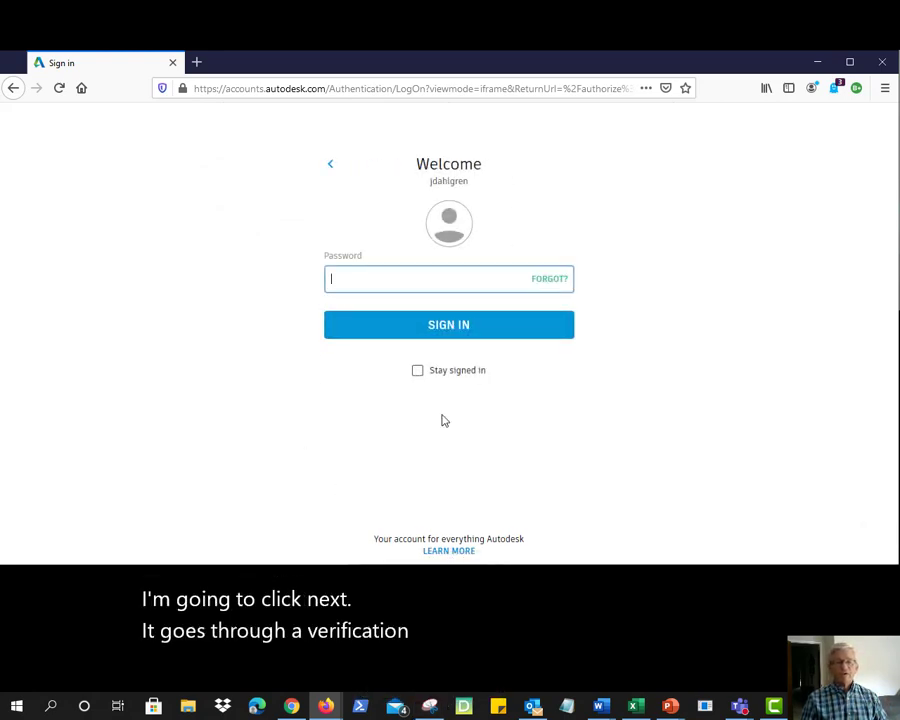
text(***)
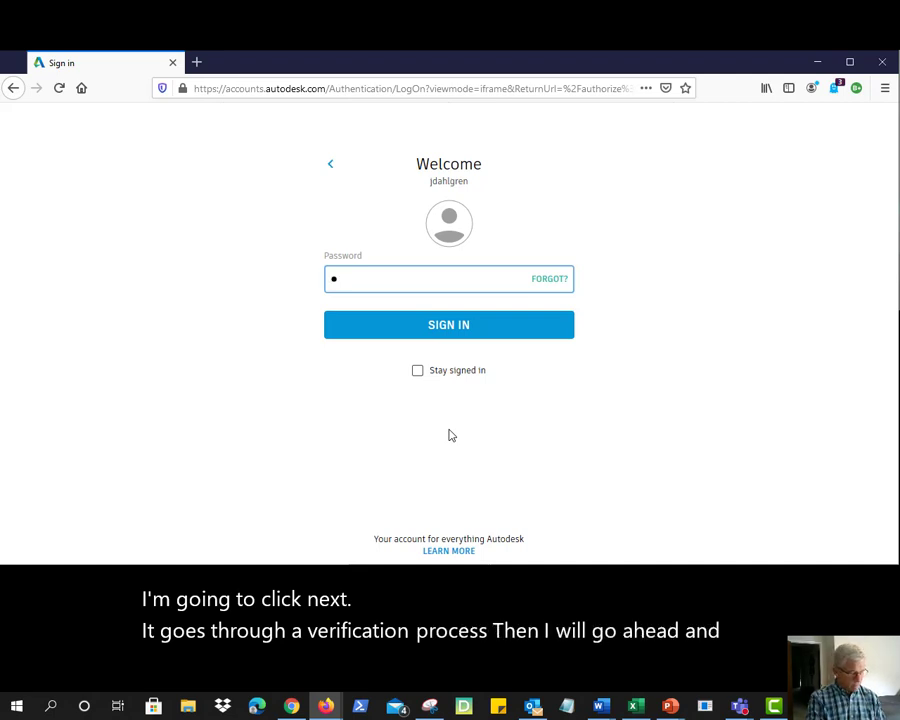
text(***)
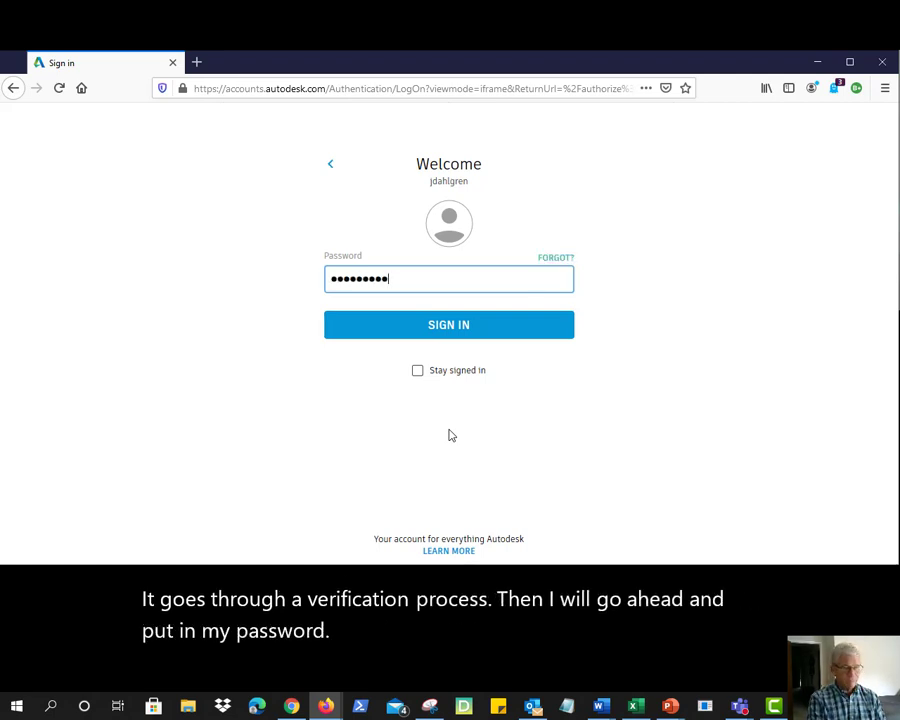
click(418, 376)
click(462, 333)
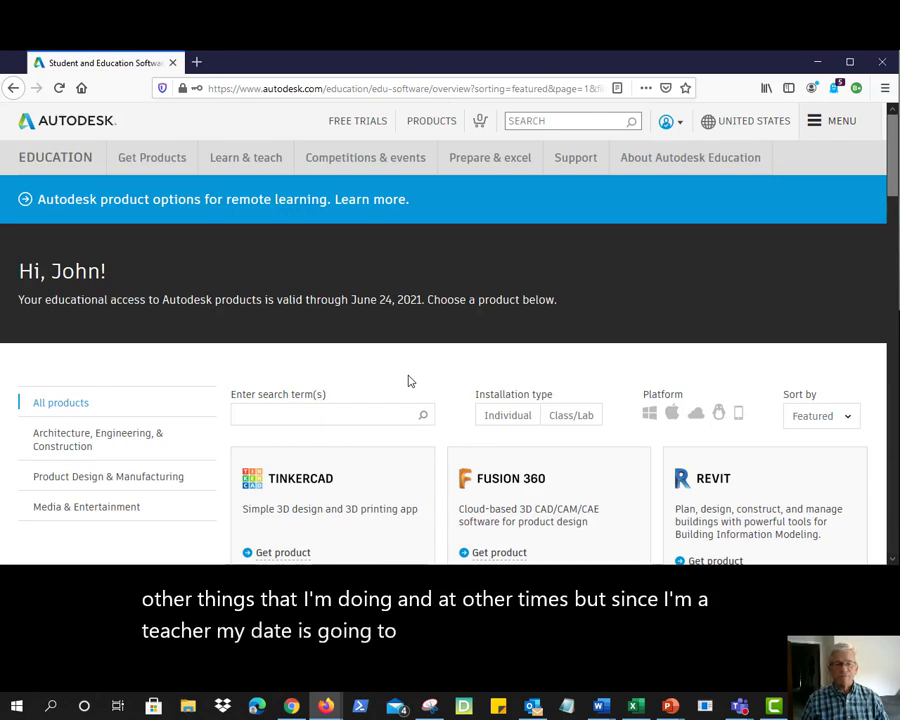
Scroll through the Education product catalog to locate the AutoCAD card
scroll(321, 350, down, 3)
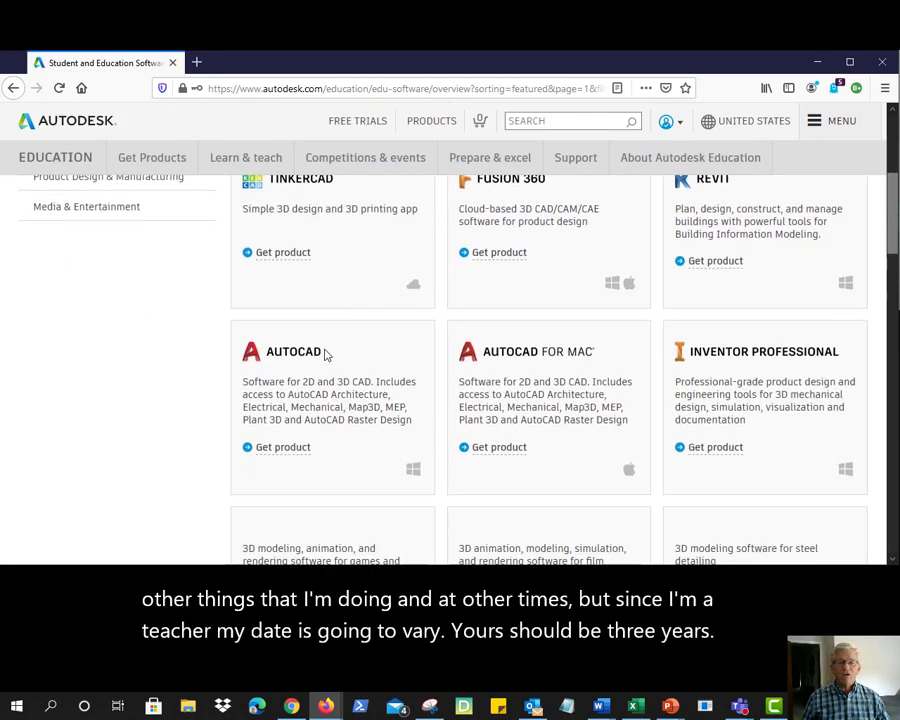
scroll(240, 320, down, 1)
scroll(228, 312, up, 5)
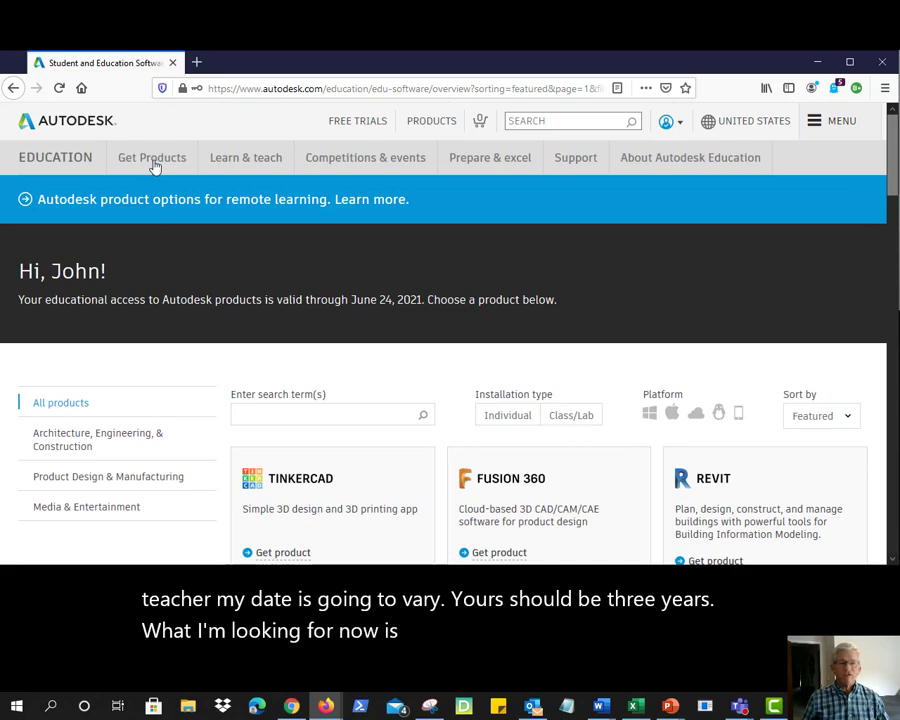
scroll(297, 271, down, 3)
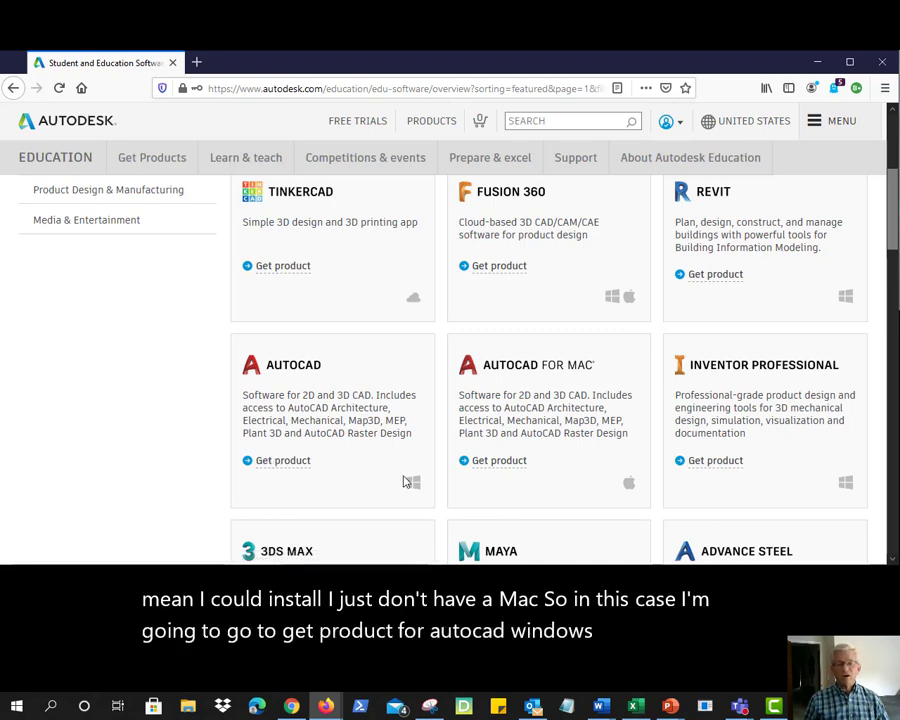
Expand AutoCAD's install options and change the version from 2021 to 2020
click(256, 461)
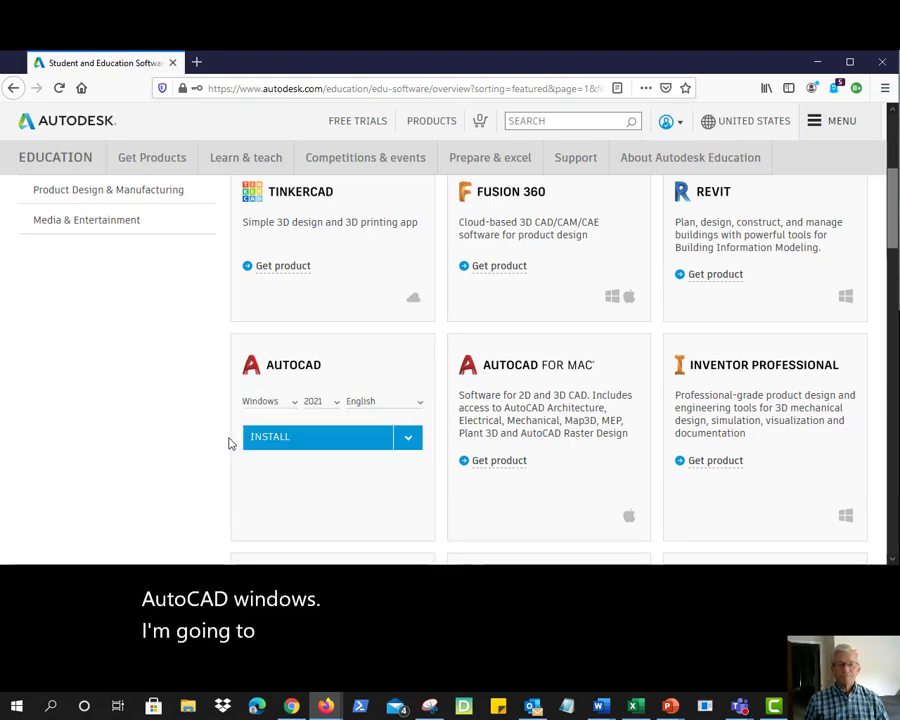
scroll(302, 360, down, 3)
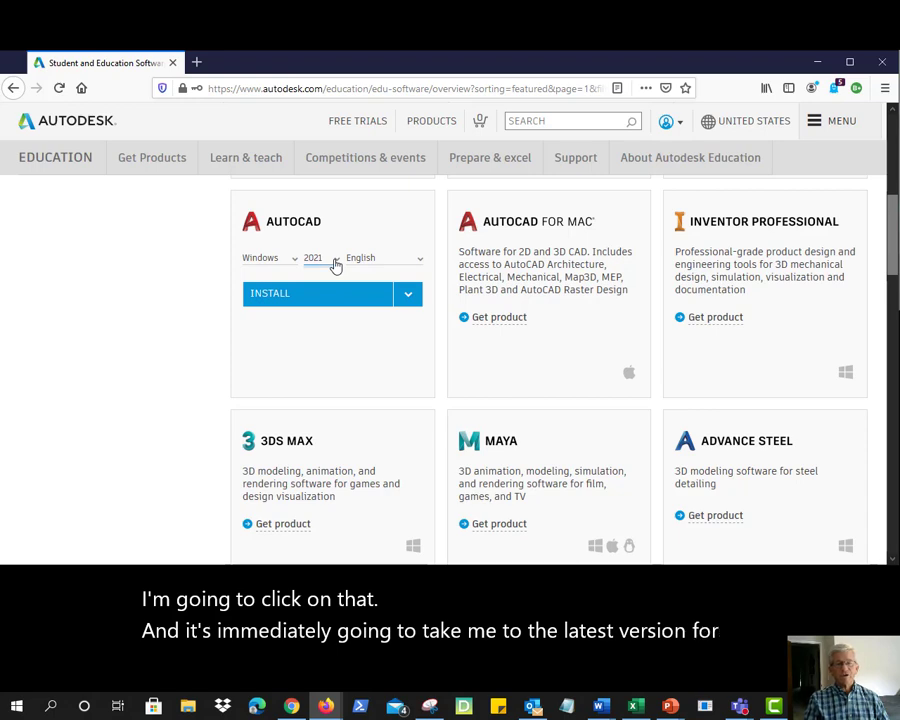
click(335, 263)
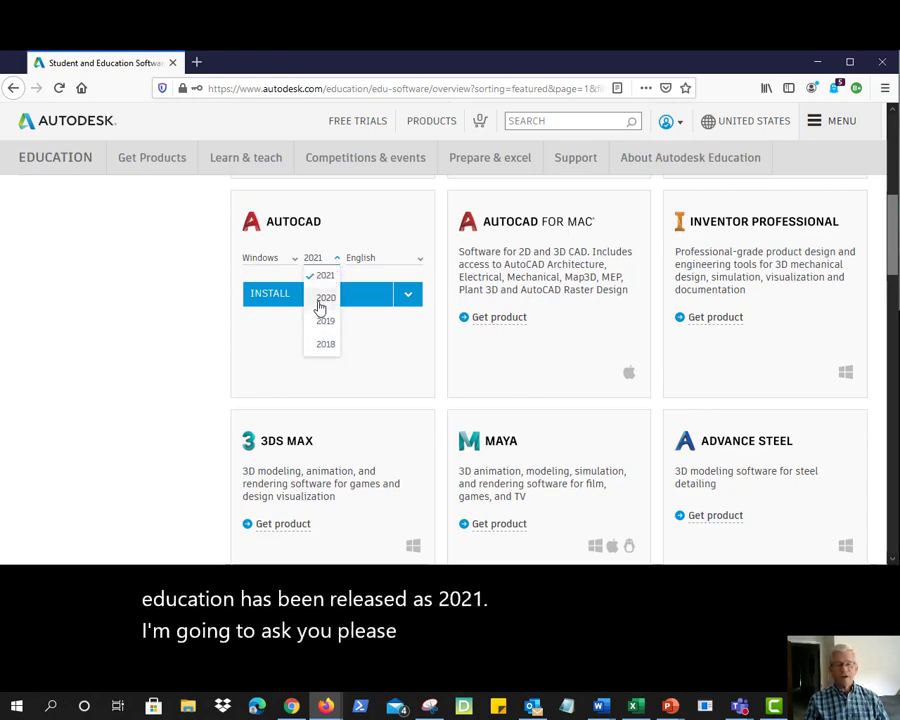
click(322, 300)
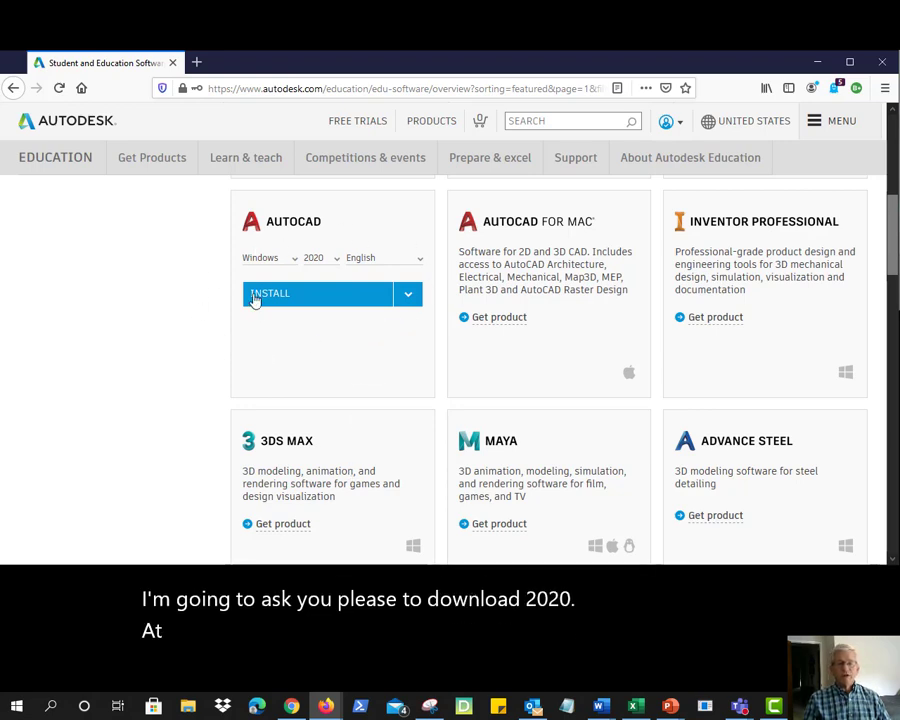
Reveal the Install and Download choices for AutoCAD 2020 for Windows in English
click(409, 296)
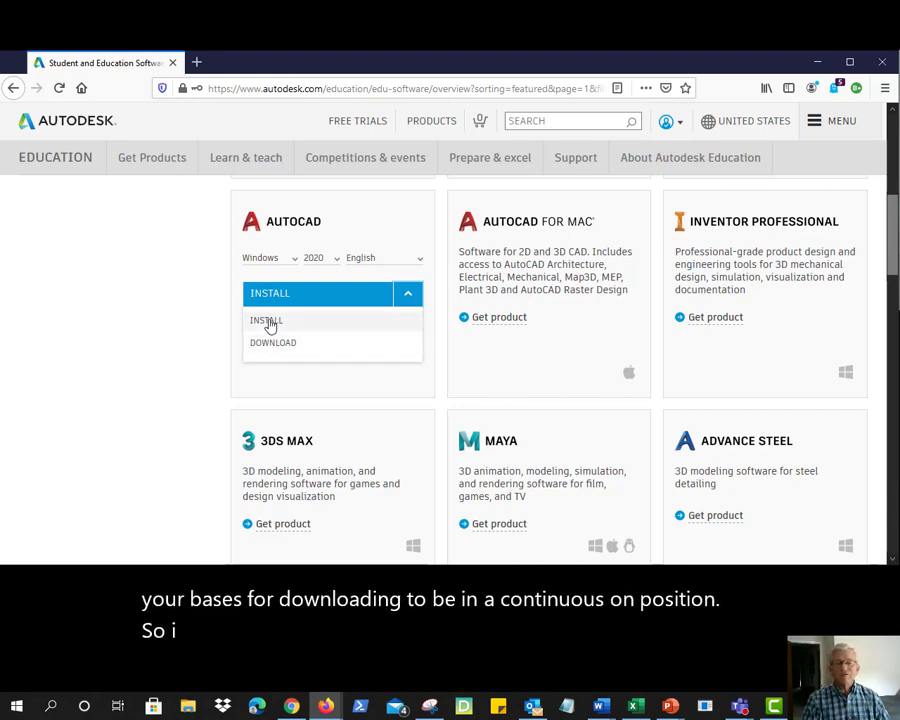
Choose Install for AutoCAD and open the Autodesk Terms of Use in a new tab
click(268, 322)
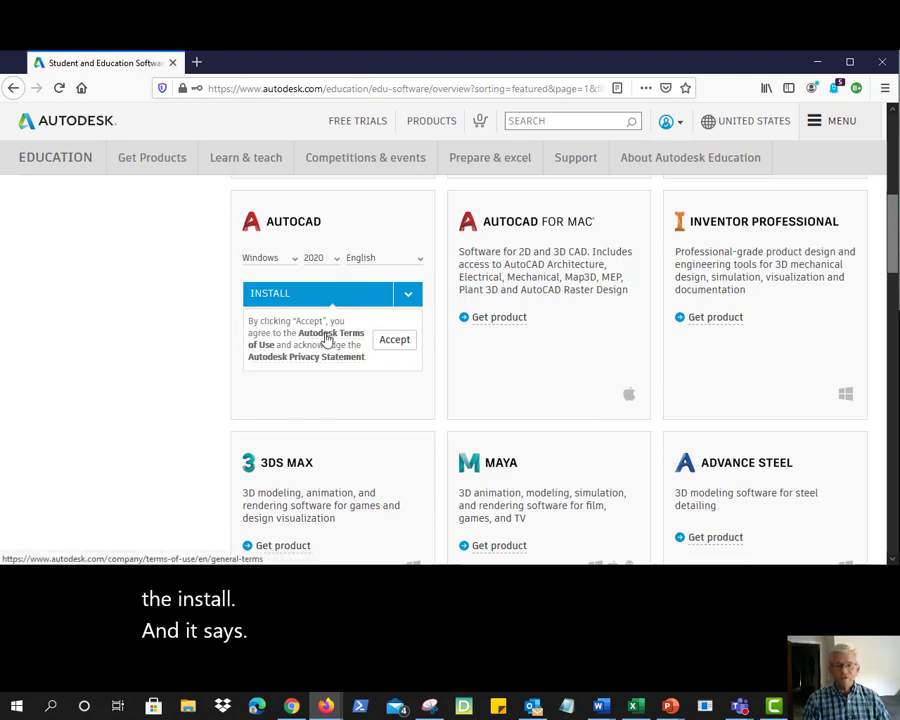
right_click(326, 340)
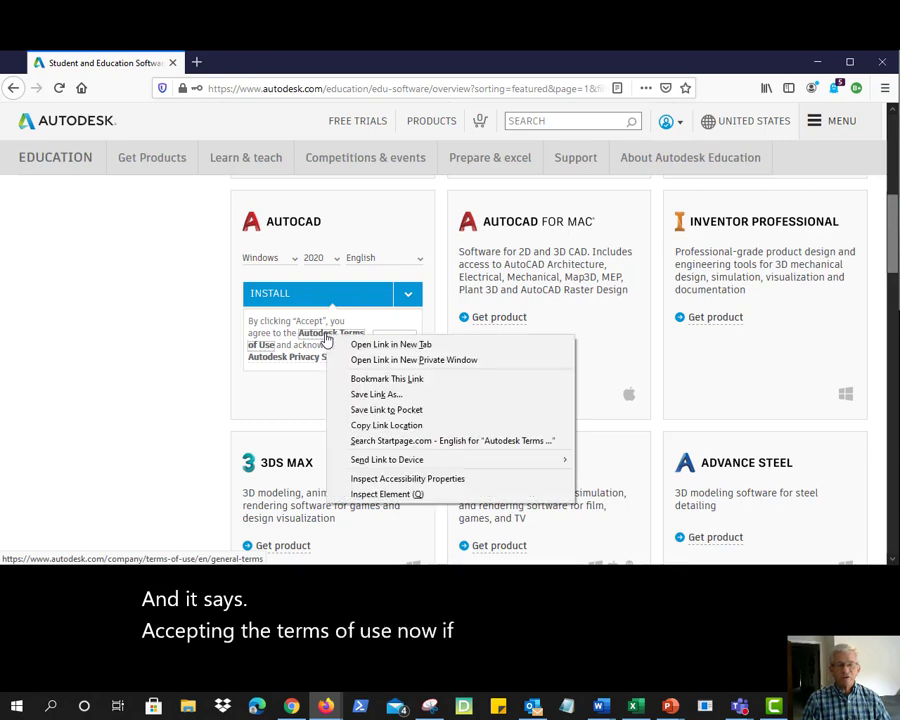
click(356, 344)
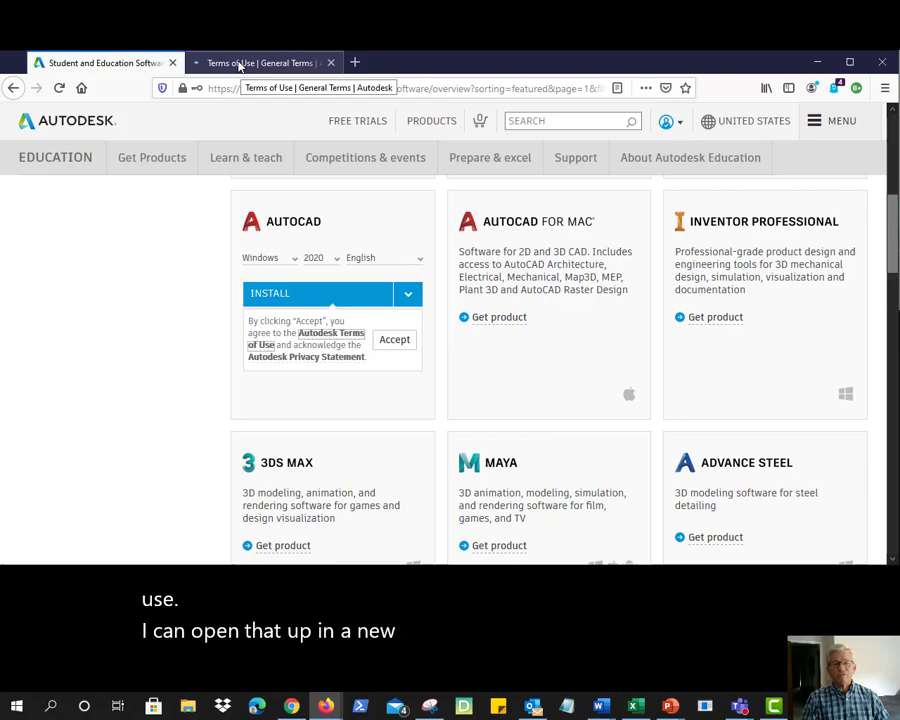
click(241, 65)
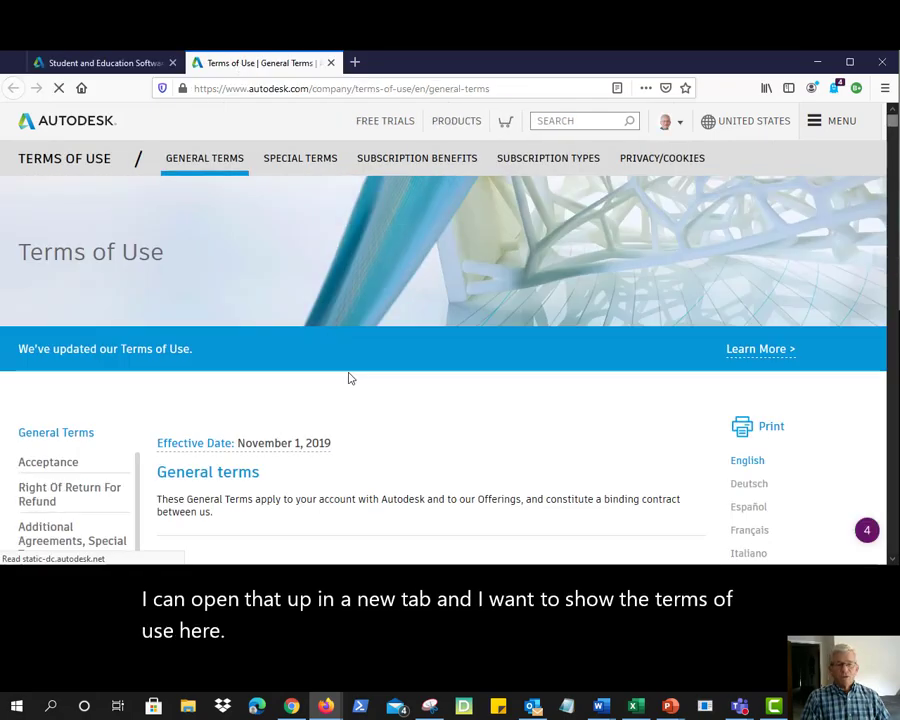
scroll(428, 425, down, 10)
scroll(425, 415, down, 15)
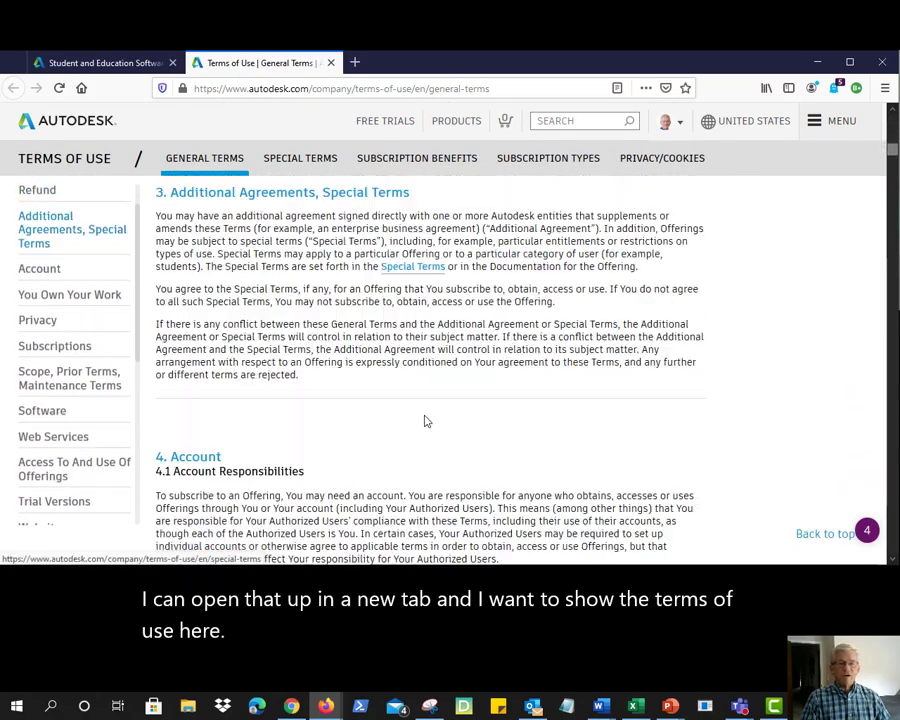
scroll(424, 419, down, 15)
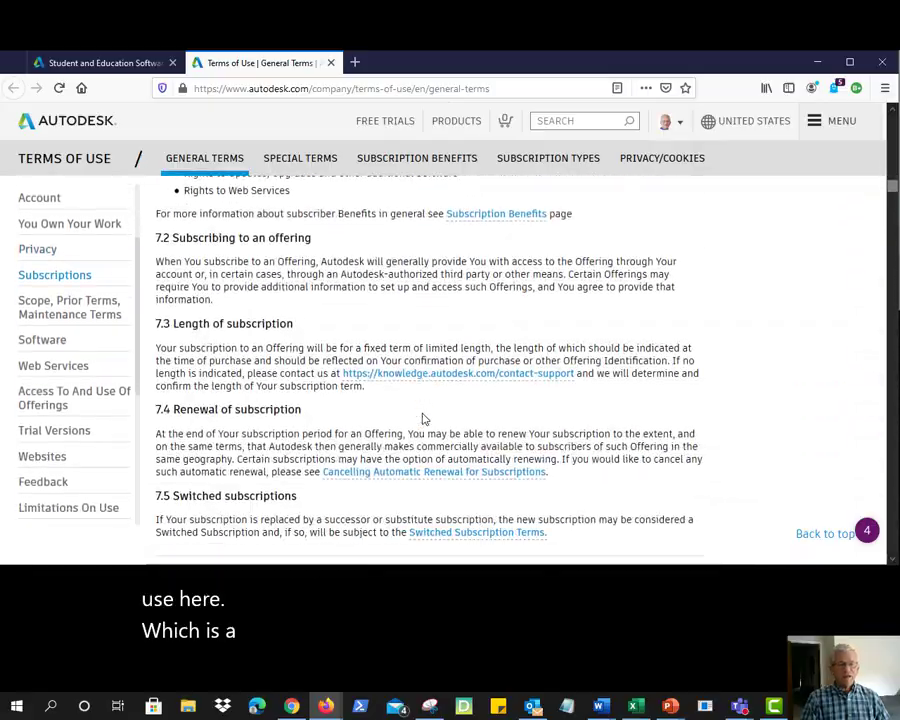
scroll(424, 415, down, 15)
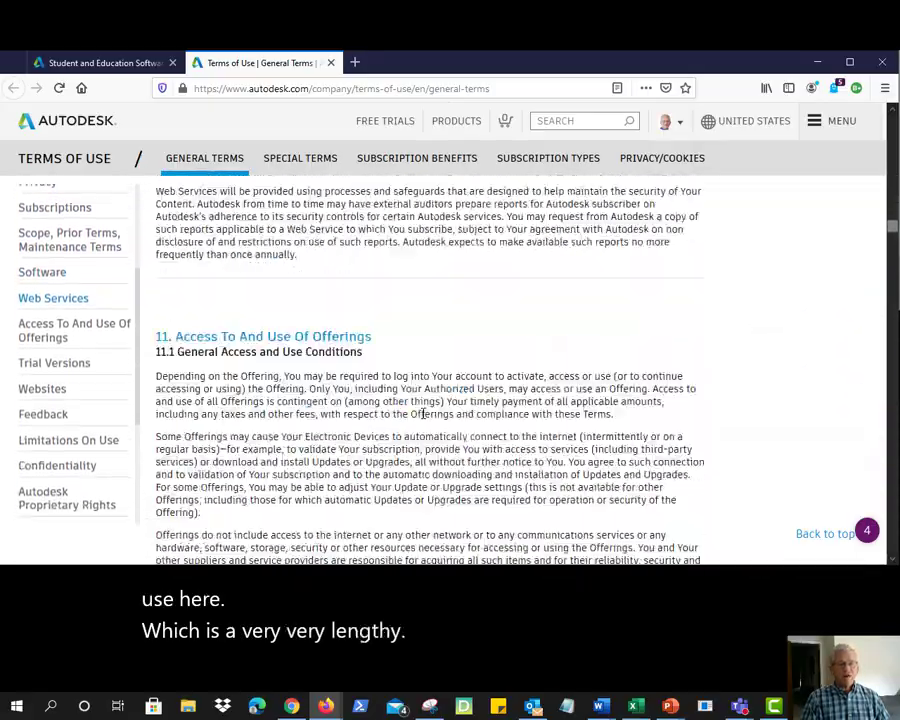
scroll(424, 411, down, 15)
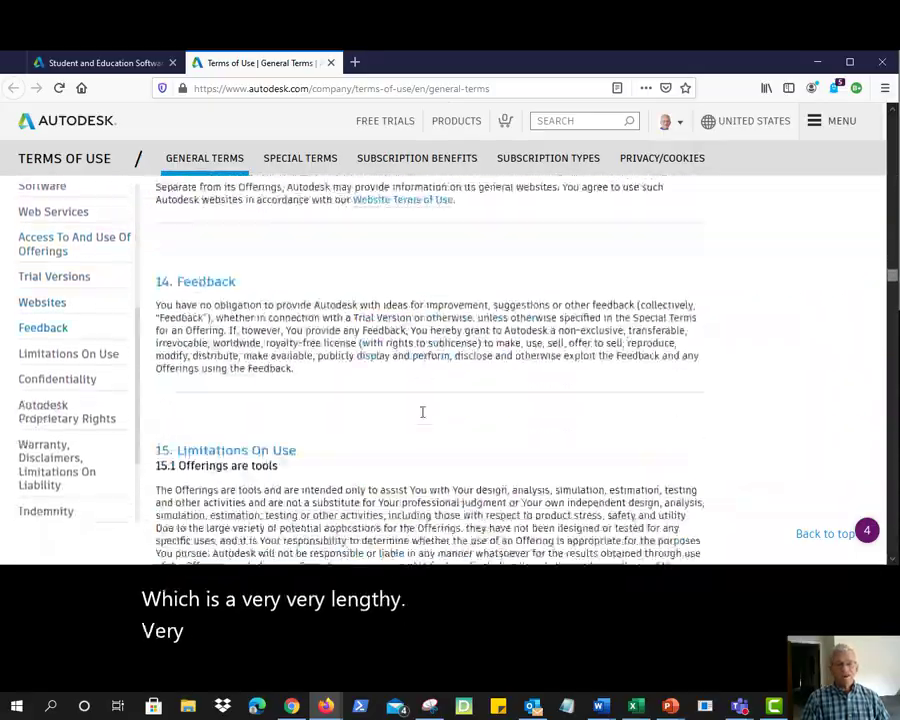
scroll(422, 411, down, 15)
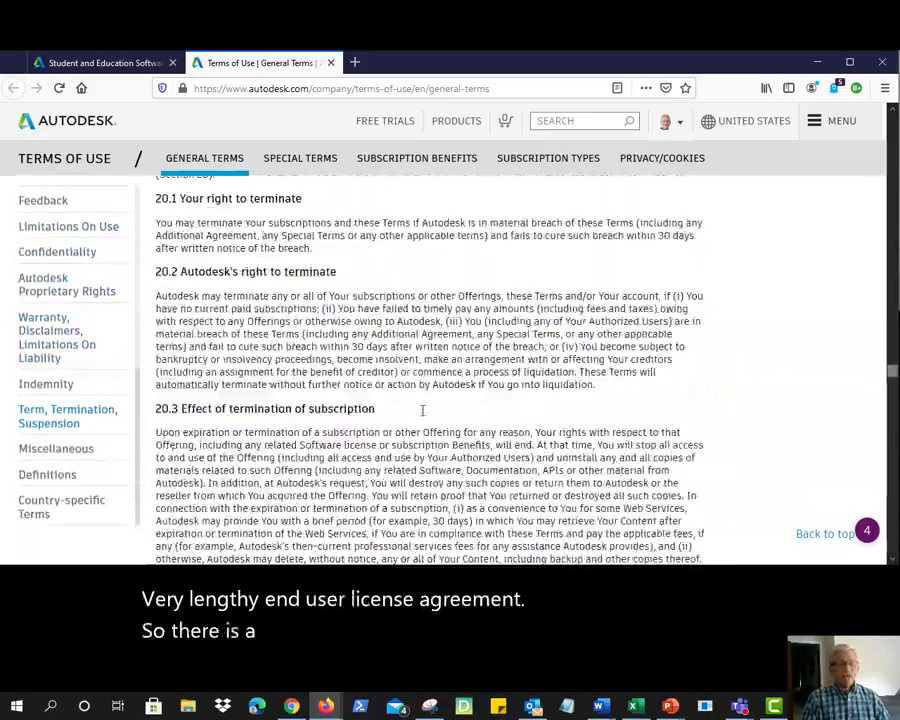
scroll(422, 411, down, 15)
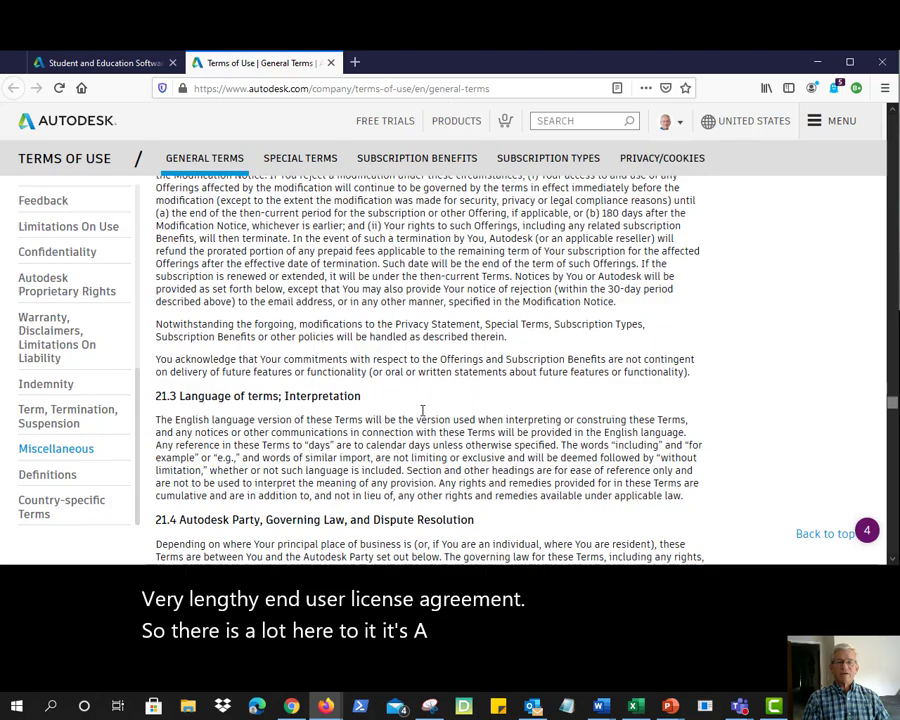
scroll(422, 411, down, 10)
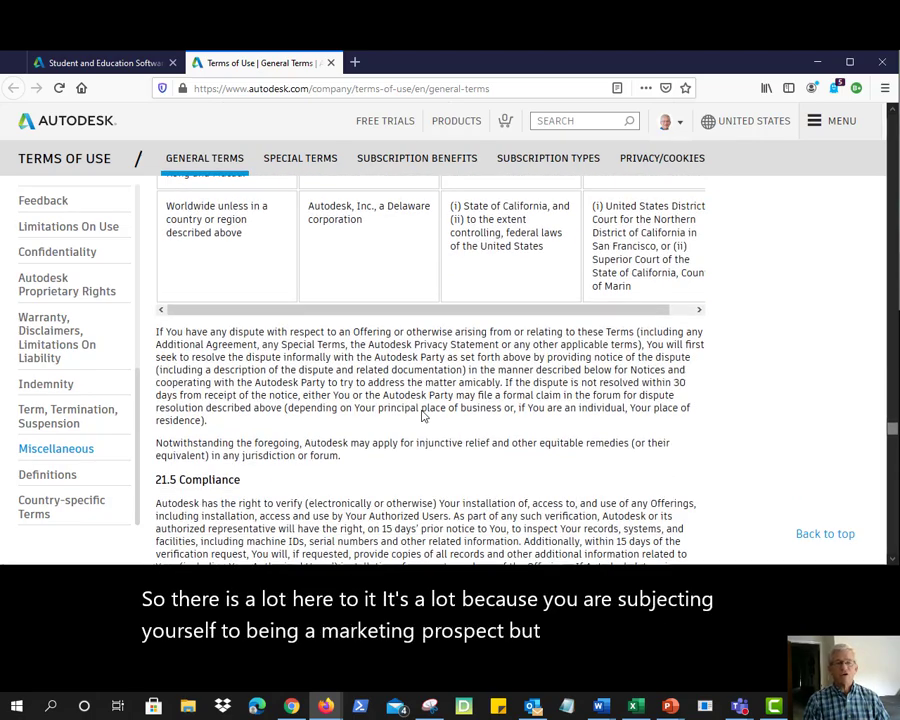
scroll(422, 416, down, 10)
scroll(422, 411, down, 10)
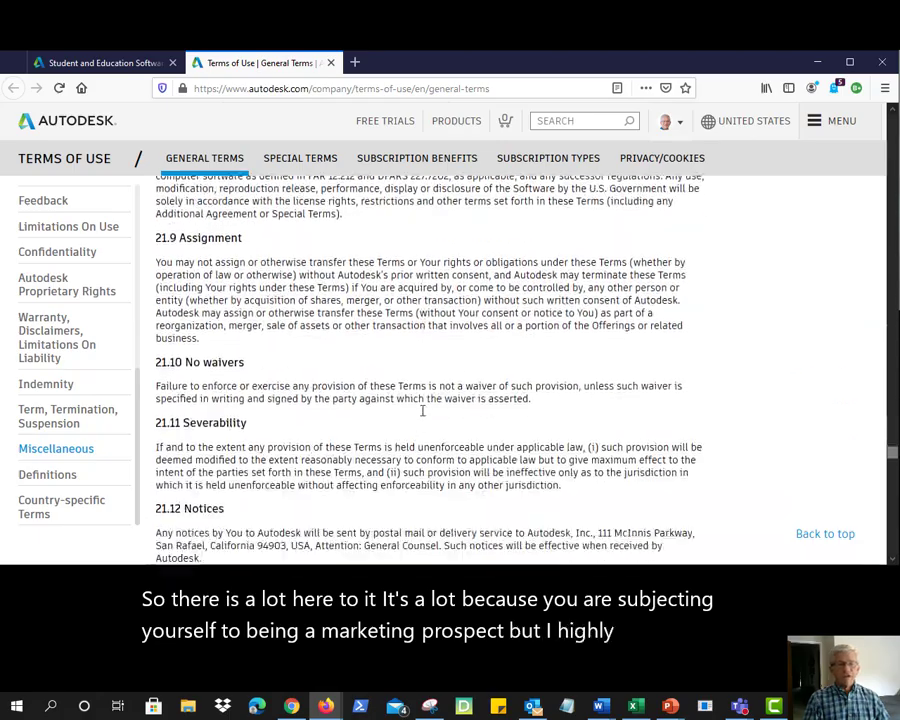
scroll(355, 414, down, 15)
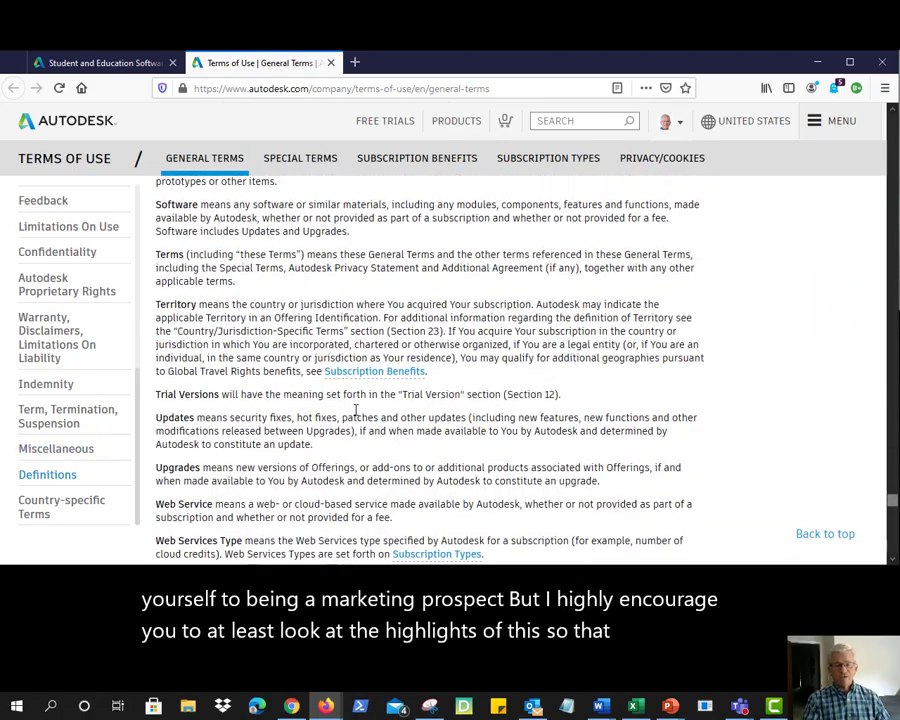
scroll(355, 410, down, 6)
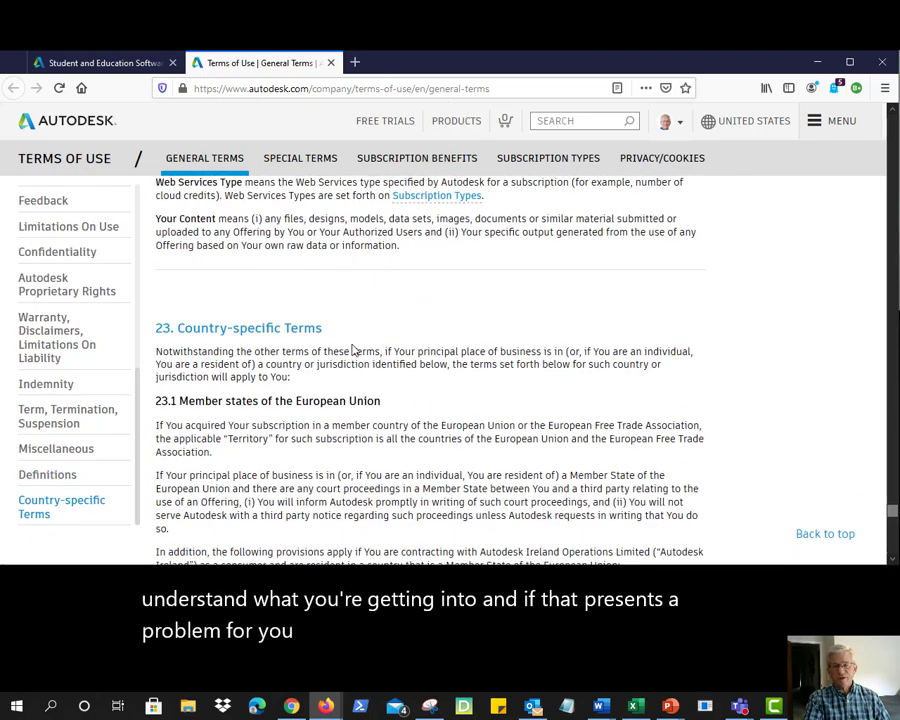
scroll(352, 348, down, 8)
scroll(354, 348, down, 6)
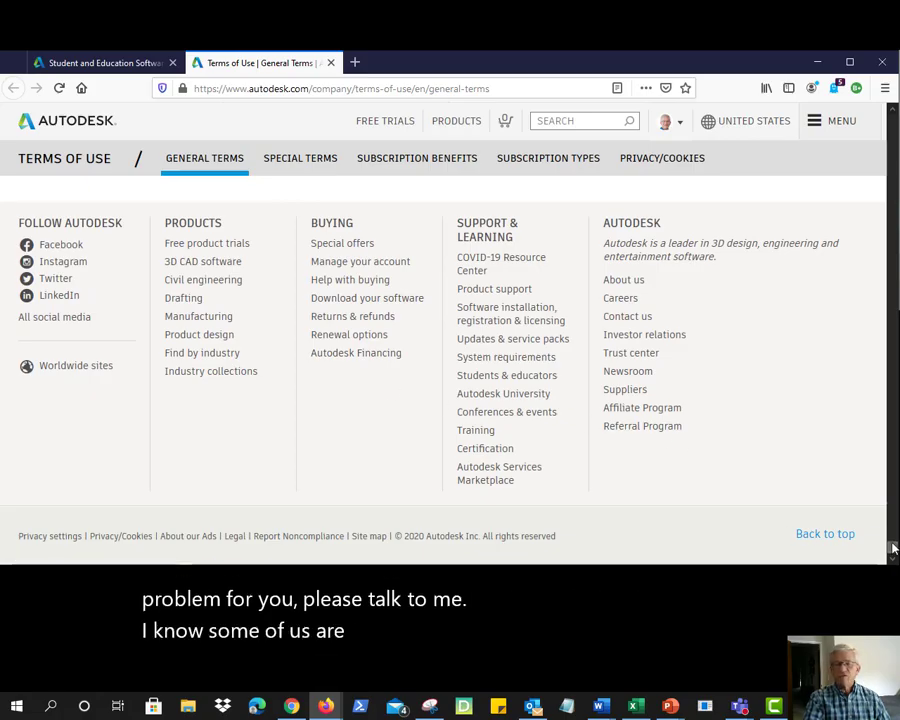
drag(894, 541, 890, 150)
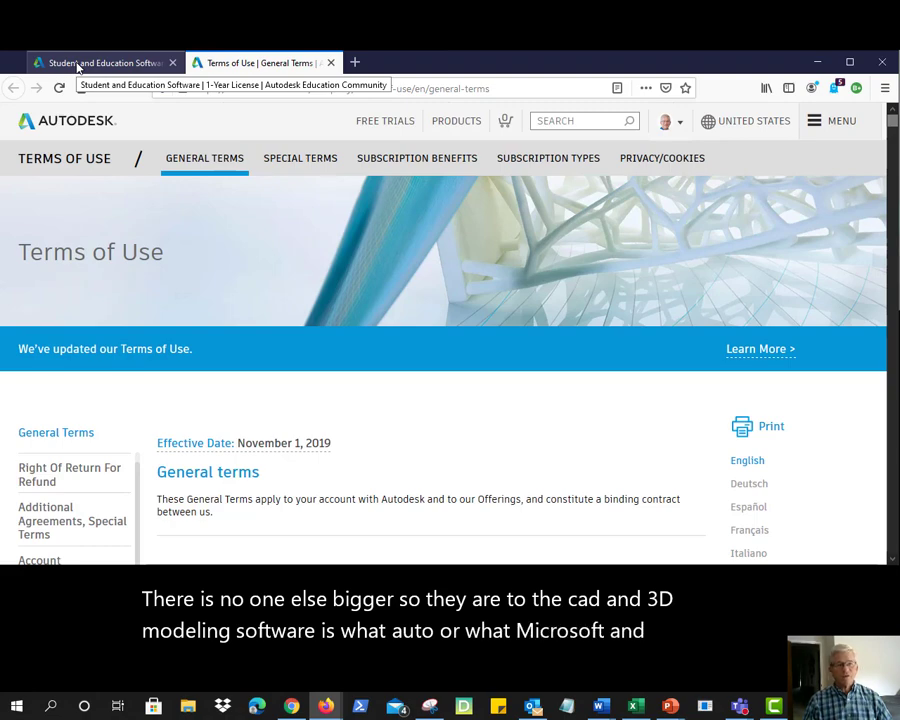
Return to the Student and Education Software tab and accept the AutoCAD terms
click(78, 66)
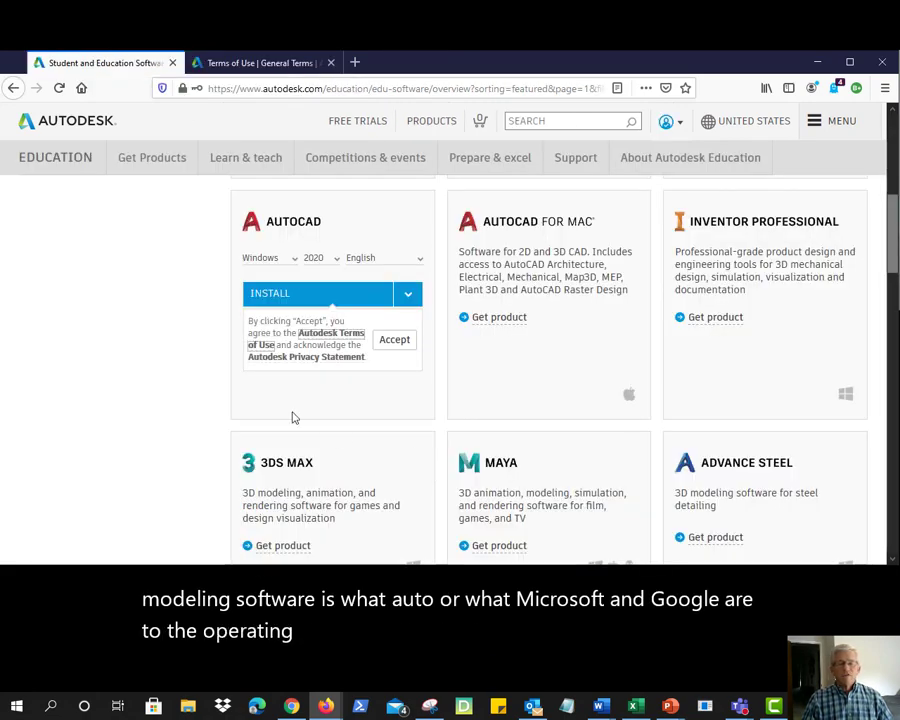
click(395, 341)
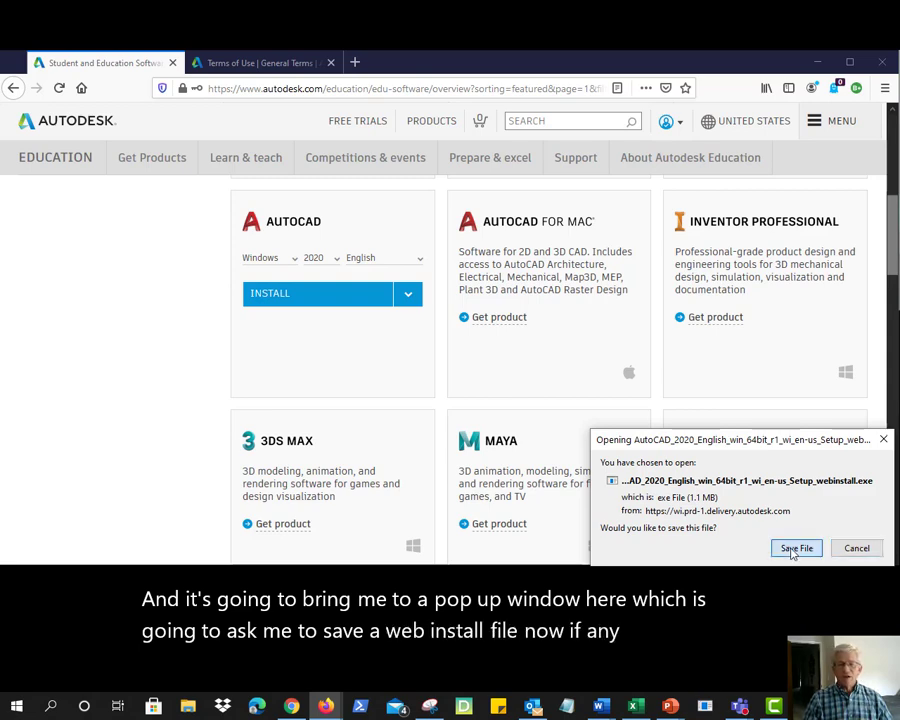
Save the 1.1 MB AutoCAD 2020 web installer file
click(796, 549)
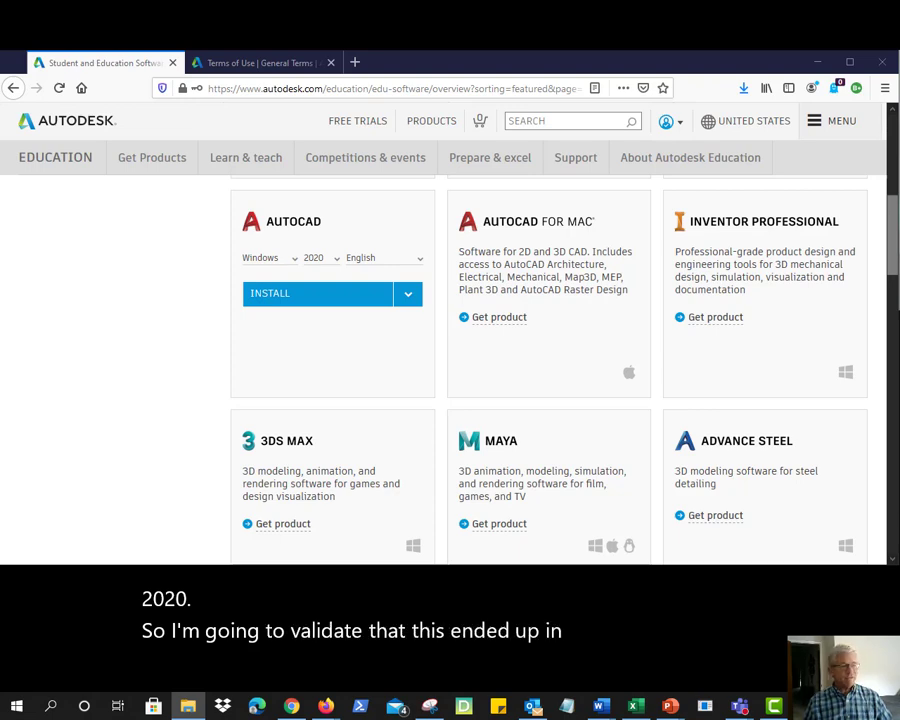
Run the AutoCAD_2020 webinstall setup file from the Downloads folder
key(alt+Tab)
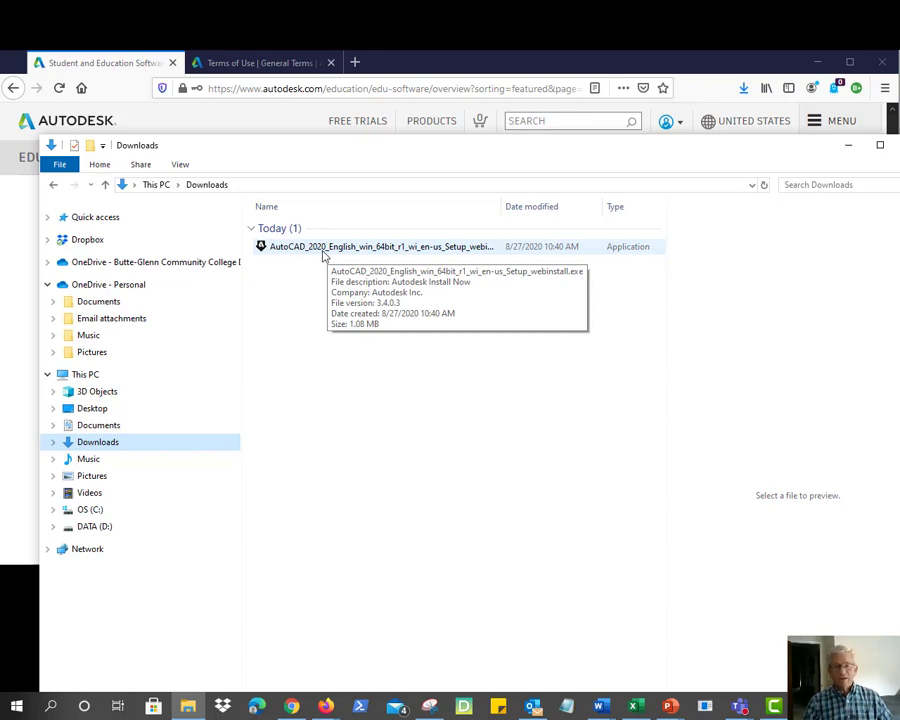
click(323, 252)
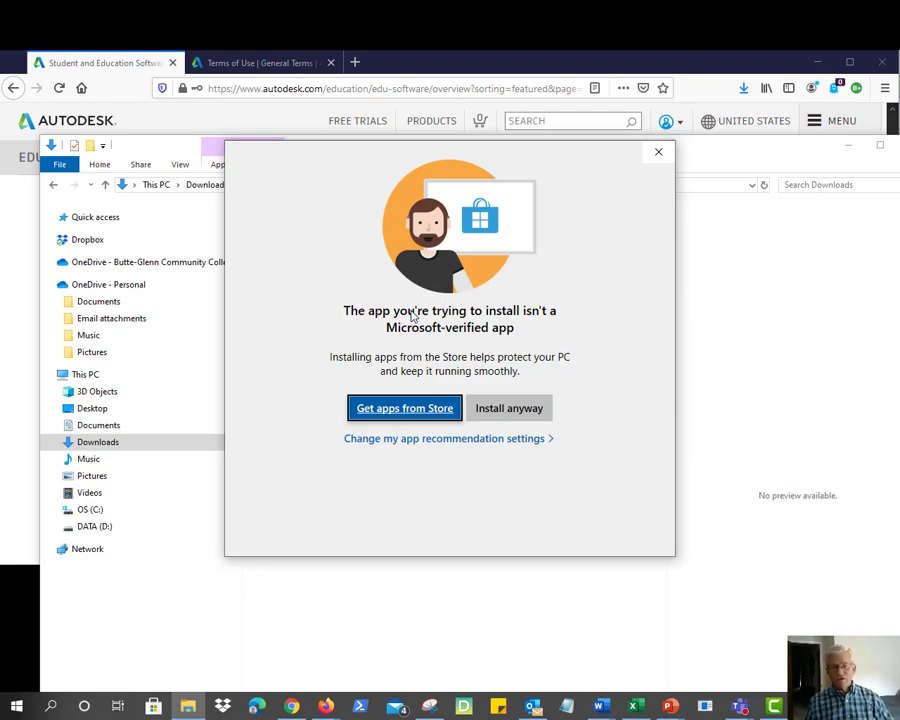
Let the unverified installer run and arrange the extraction and AutoCAD setup windows into view
click(519, 410)
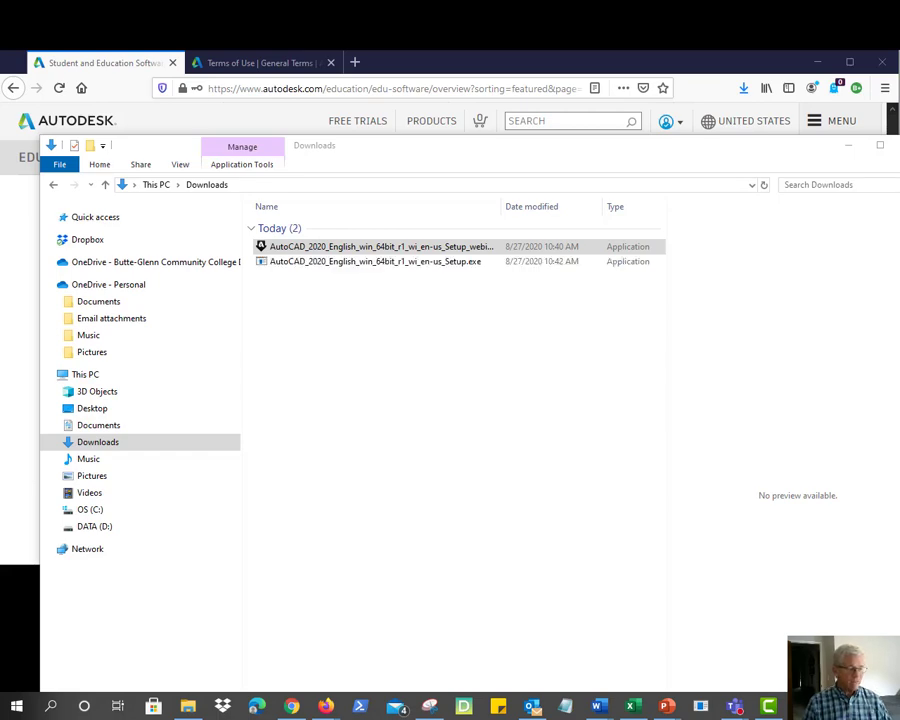
drag(430, 320, 368, 316)
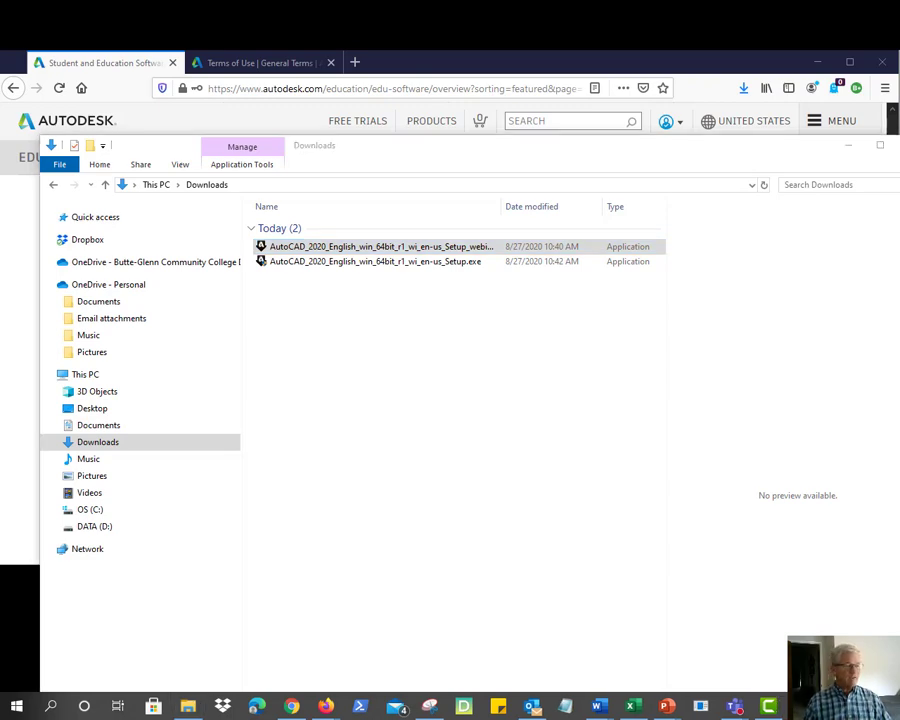
drag(66, 160, 278, 180)
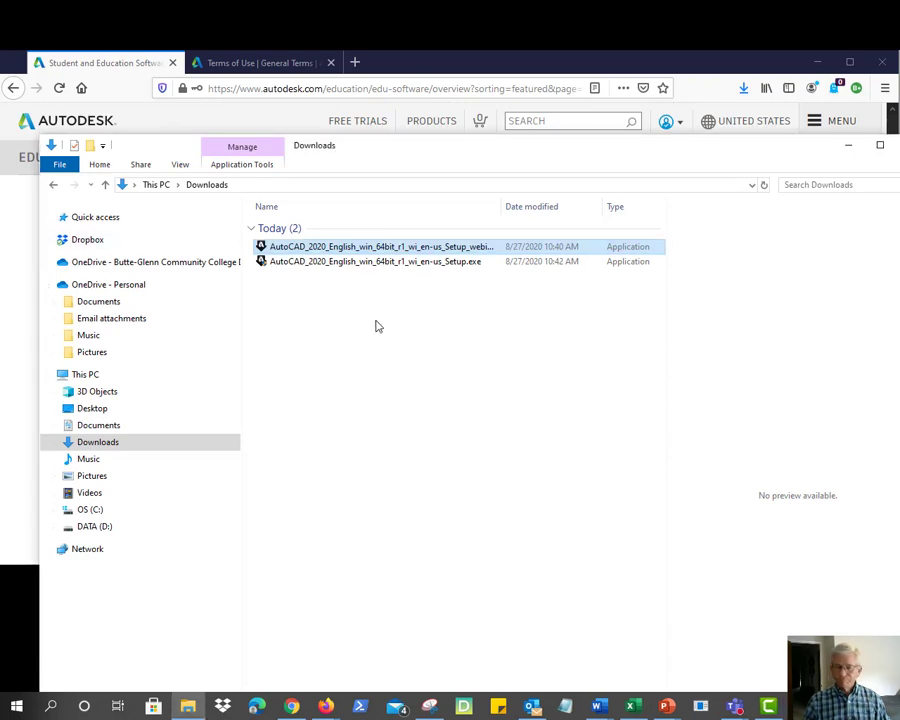
Bring the AutoCAD 2020 installer window to the front from its taskbar preview
mouse_move(824, 706)
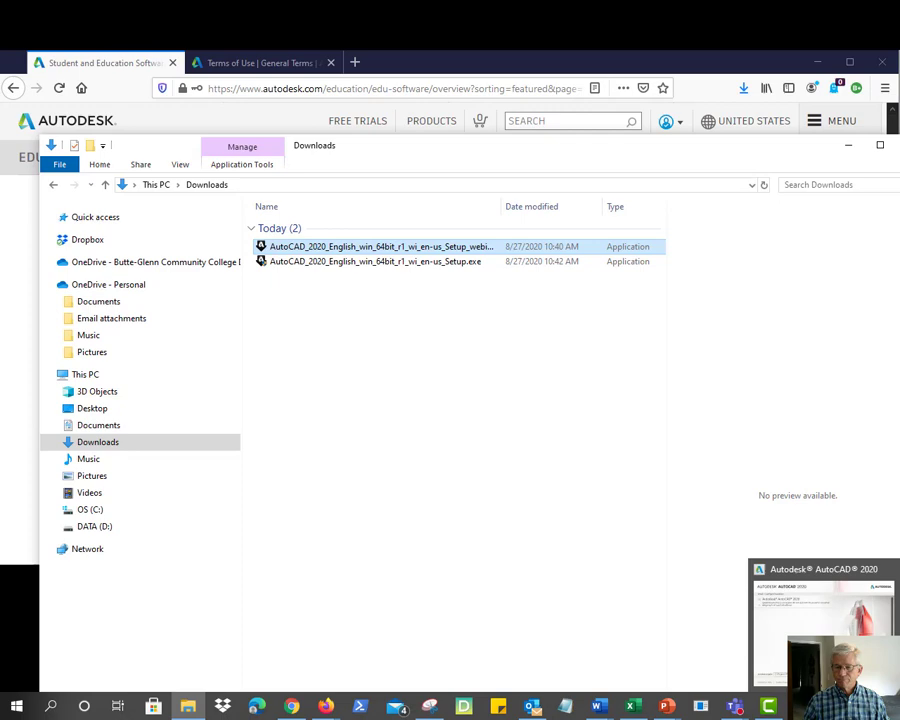
click(820, 573)
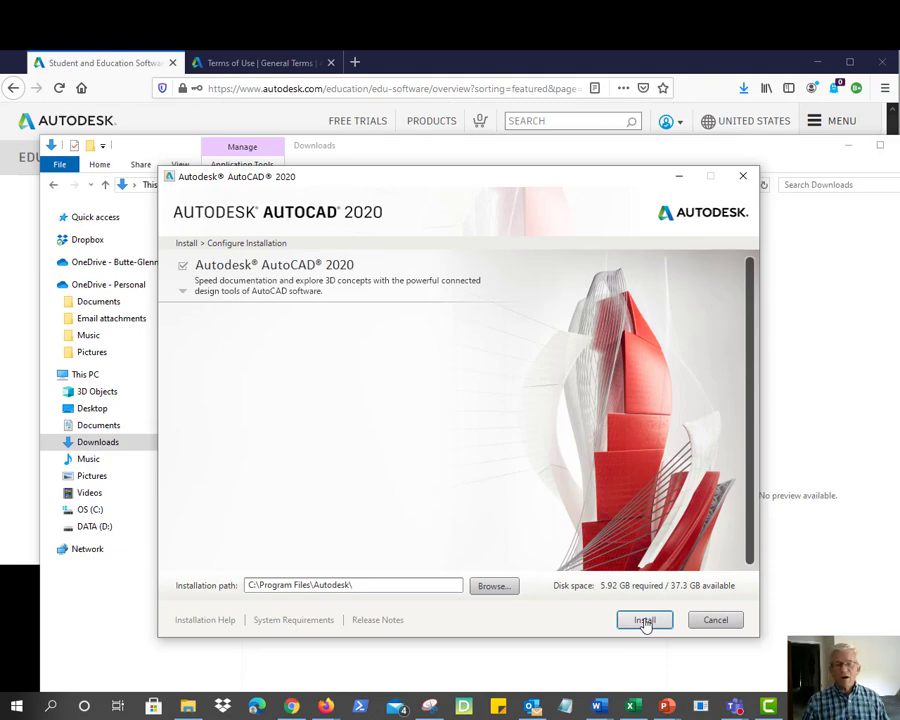
Start the AutoCAD 2020 installation with App Manager, Featured Apps plug-in and Desktop App, and let it complete
click(645, 621)
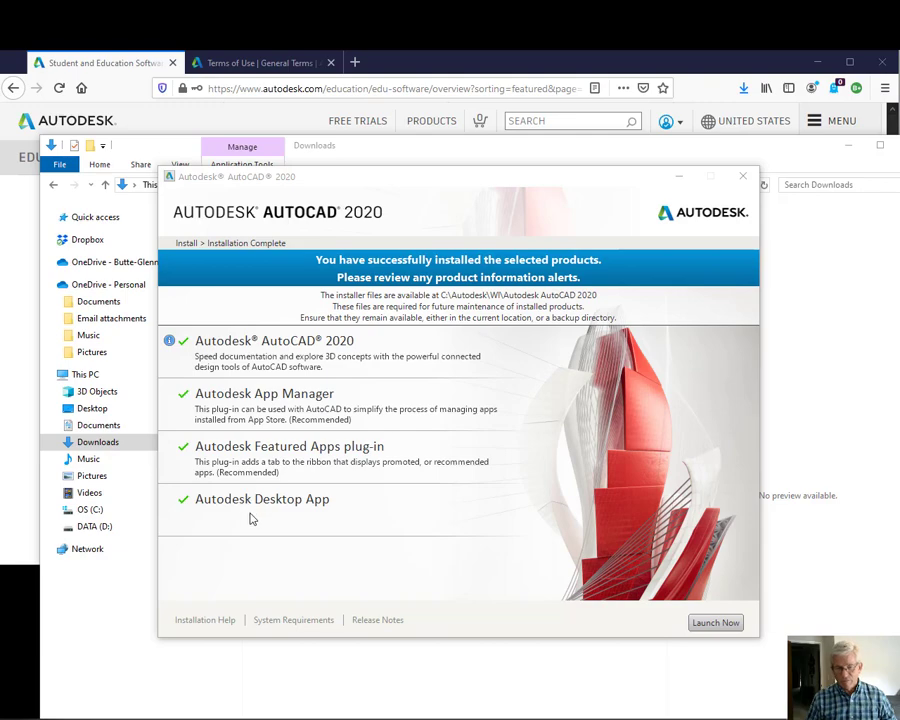
mouse_move(169, 341)
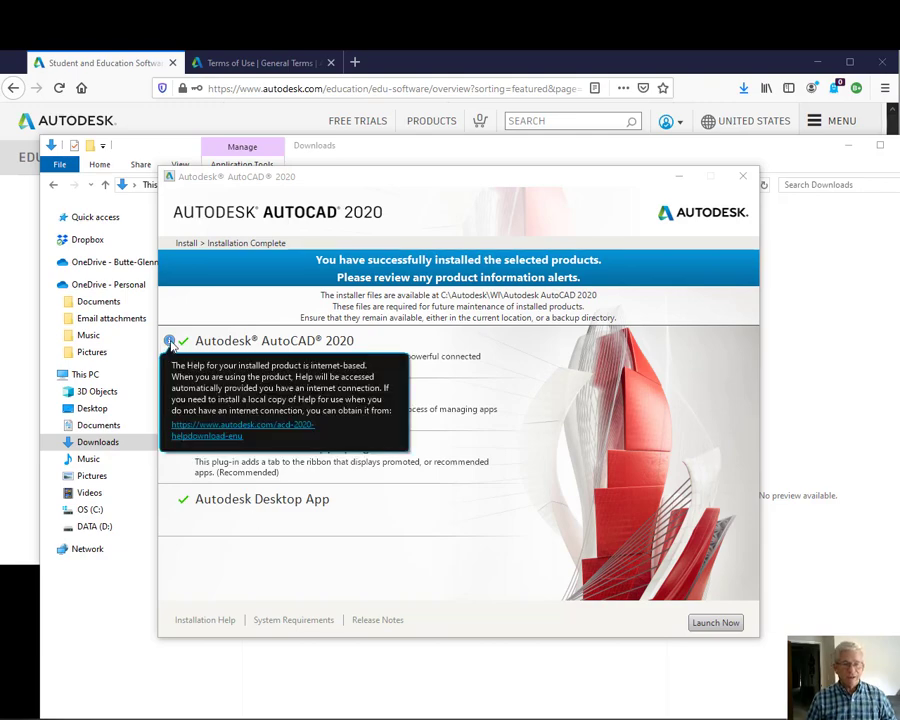